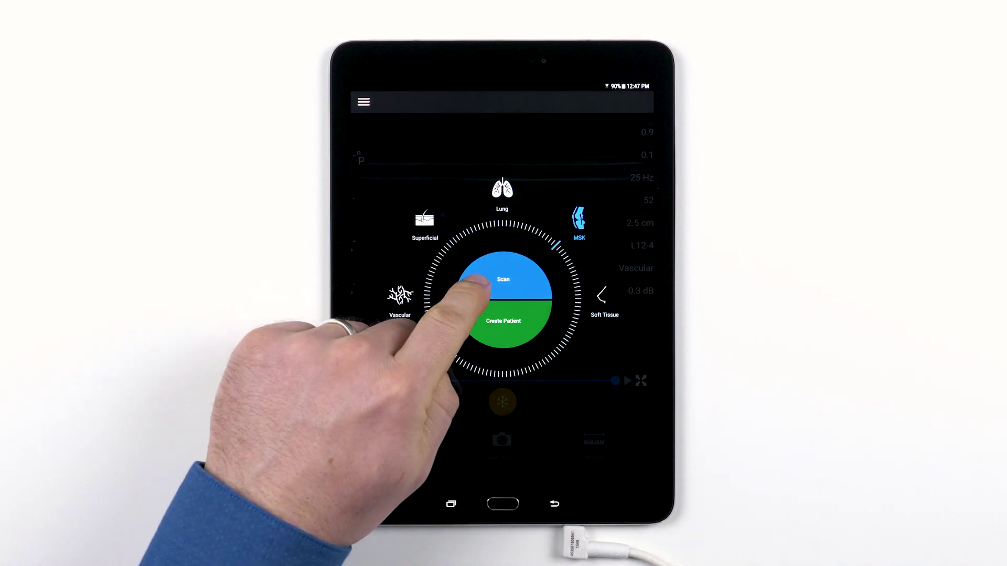
- Start a Quick ID scan, review and save its patient details, then end the exam
click(481, 287)
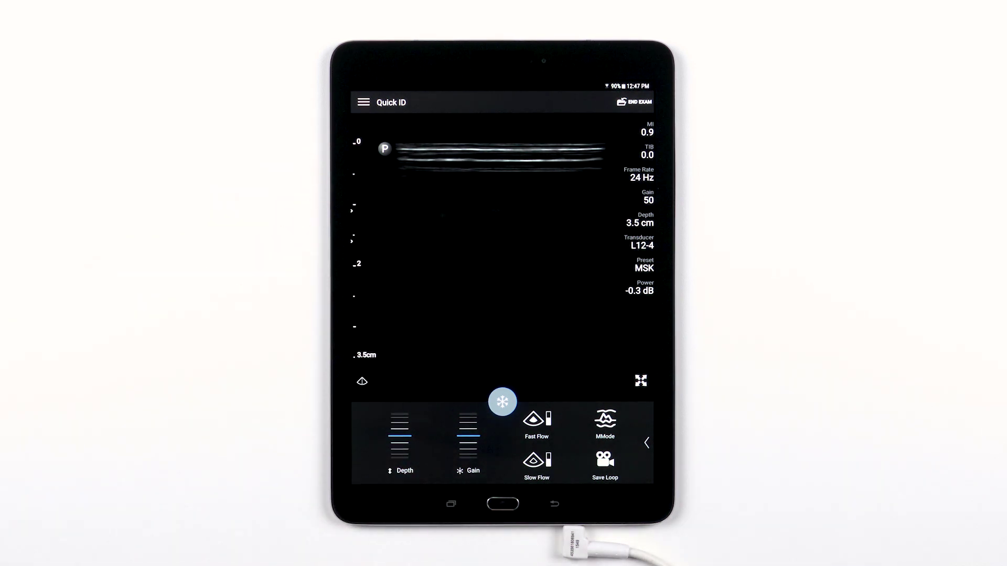
click(378, 102)
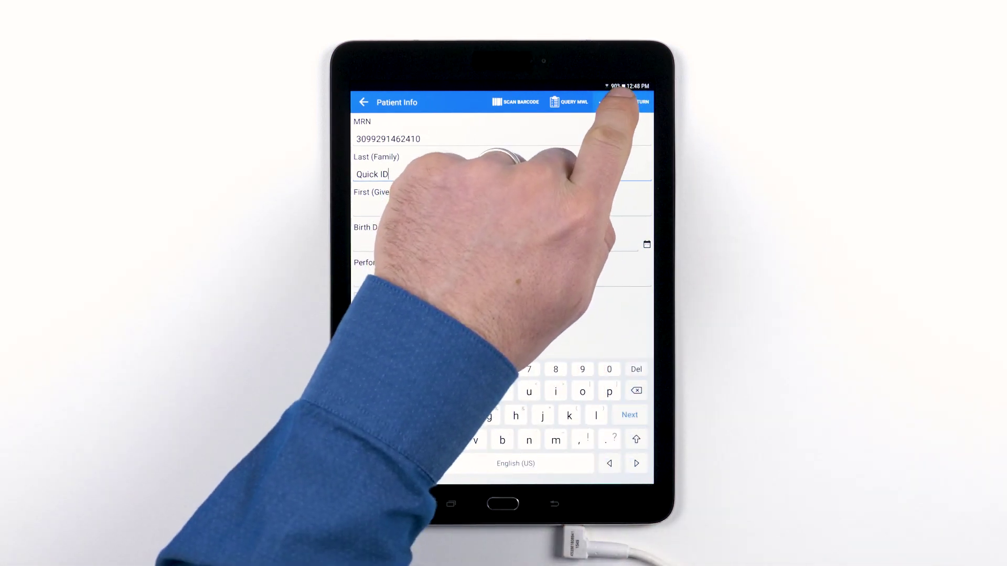
click(624, 102)
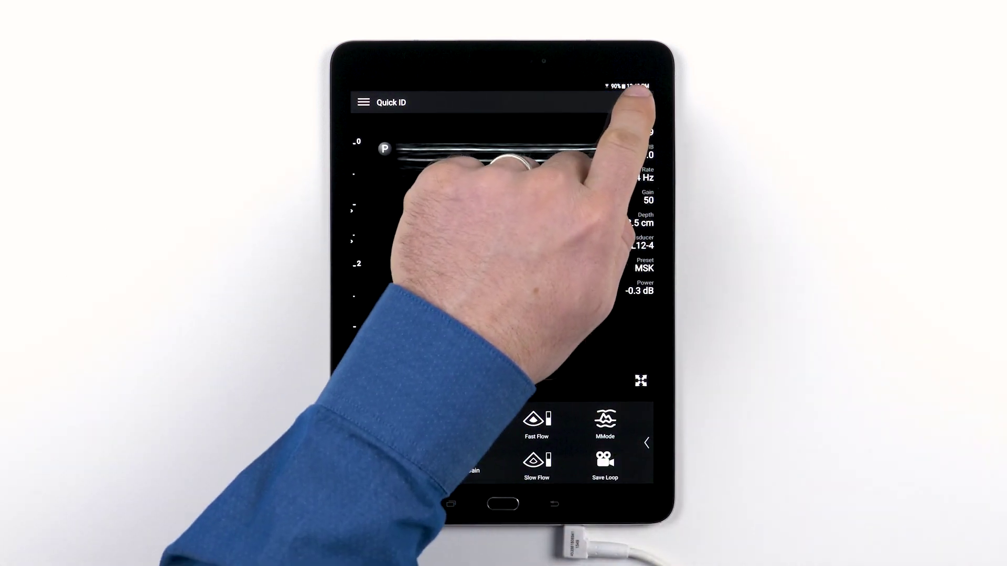
click(634, 101)
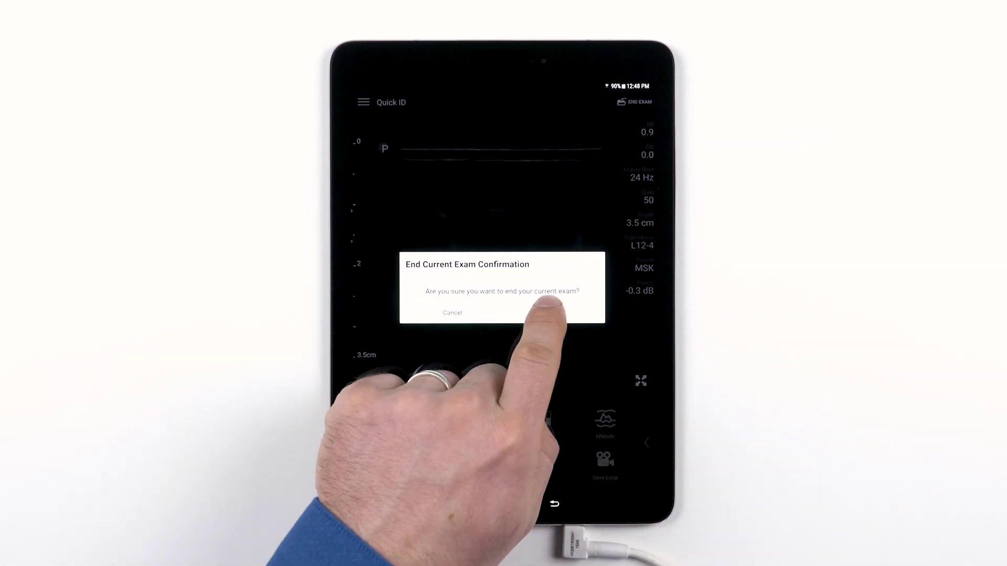
click(556, 312)
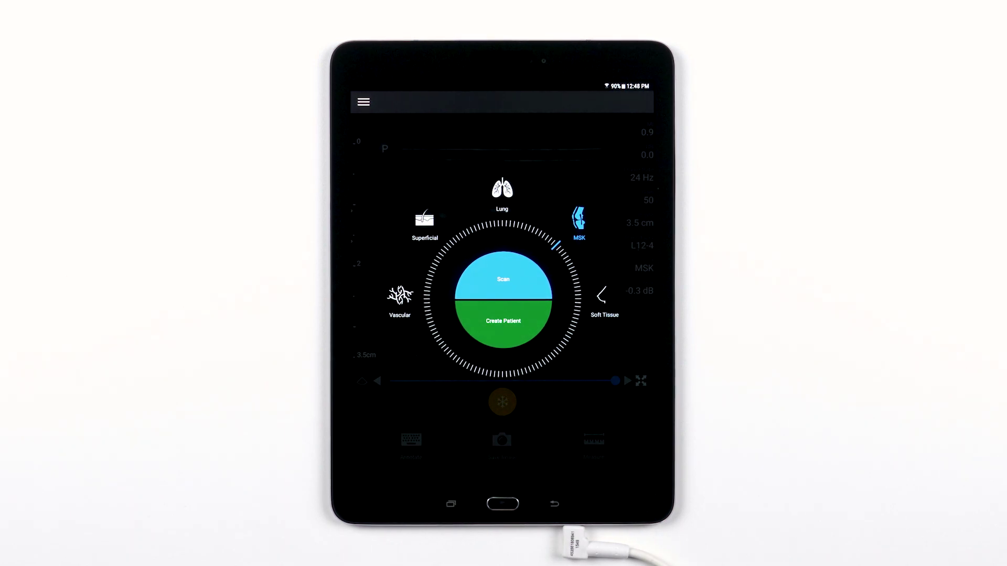
- Select Vascular on the exam-type wheel and begin a new patient entry
click(426, 297)
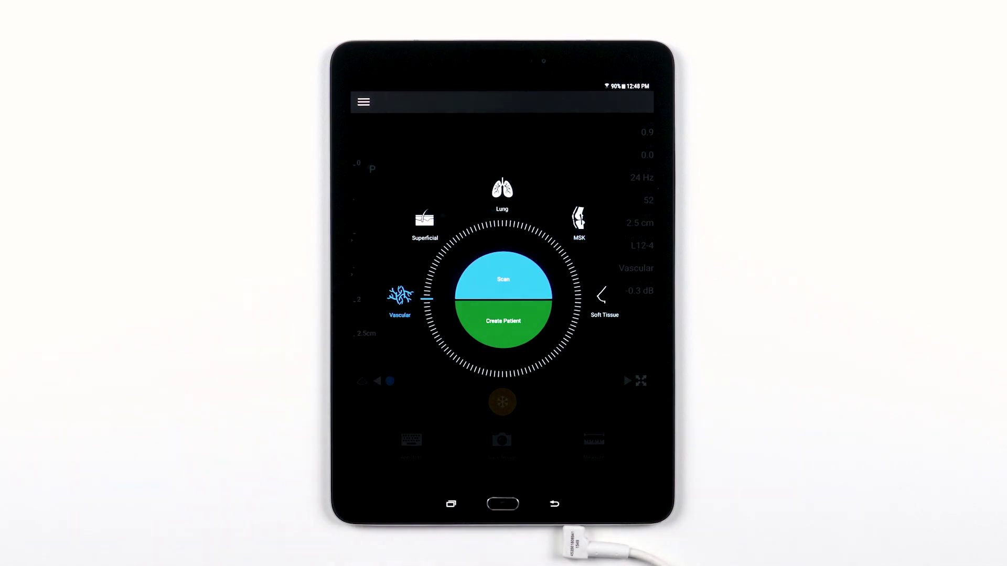
click(496, 319)
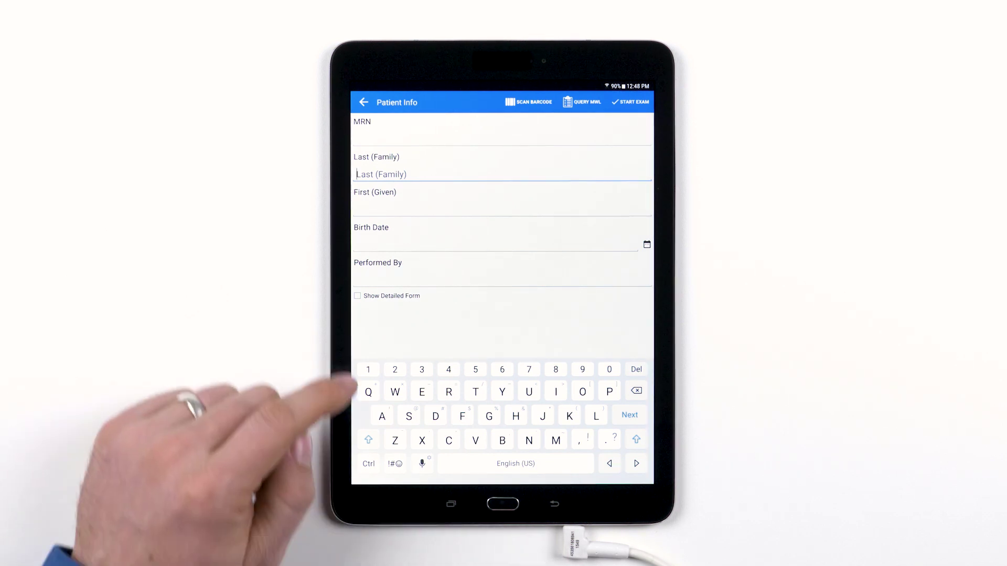
- Enable the detailed patient form and scan the patient's data-matrix barcode
click(360, 295)
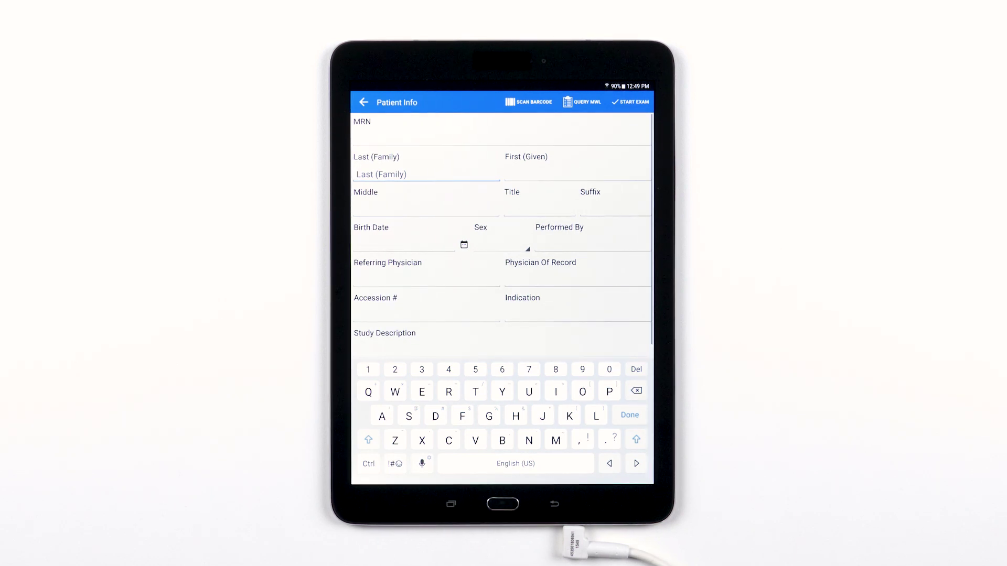
click(528, 101)
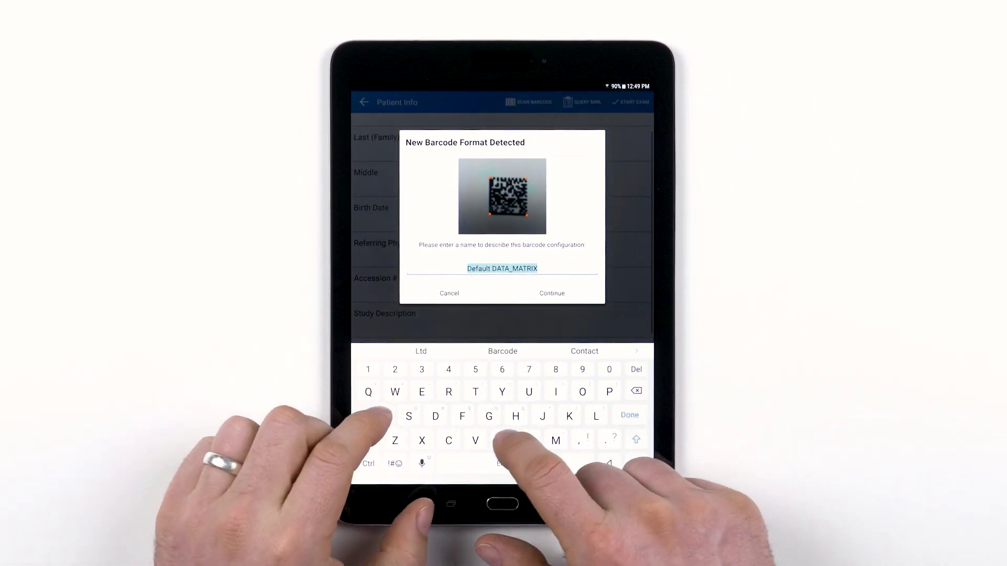
text(Barcode Name)
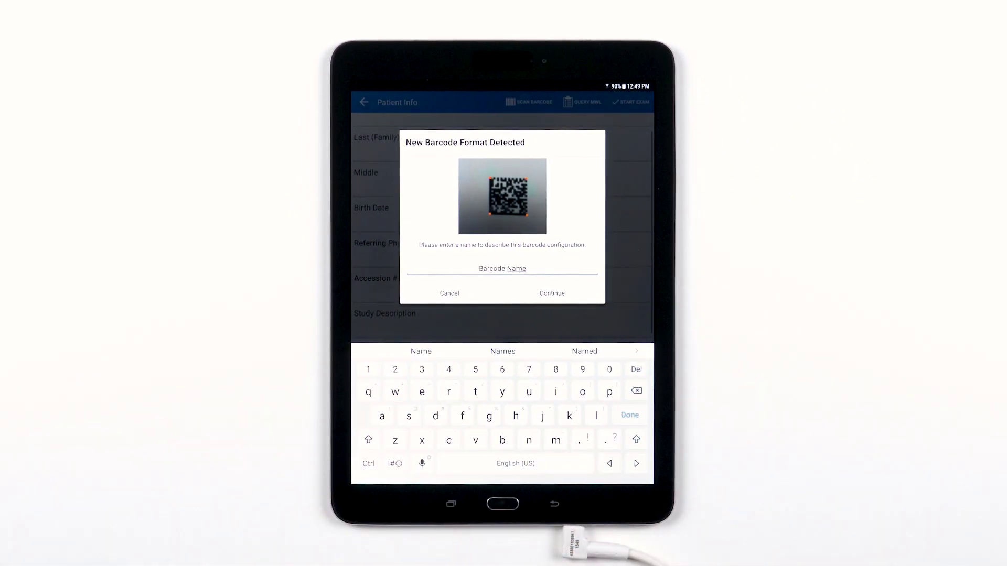
- Name the barcode format, map First, Last and Middle into their name fields, and save the mapping
click(552, 293)
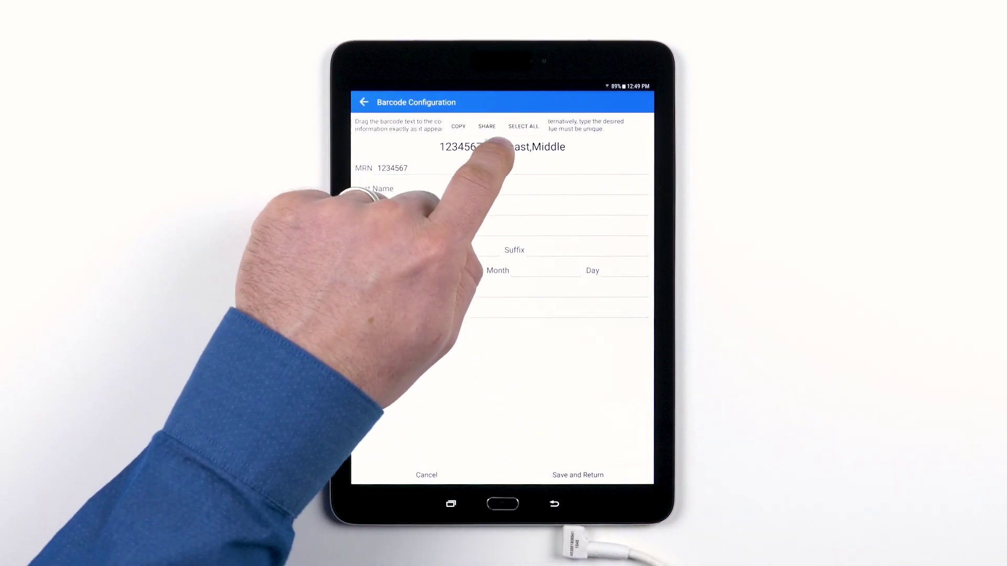
drag(496, 147, 445, 208)
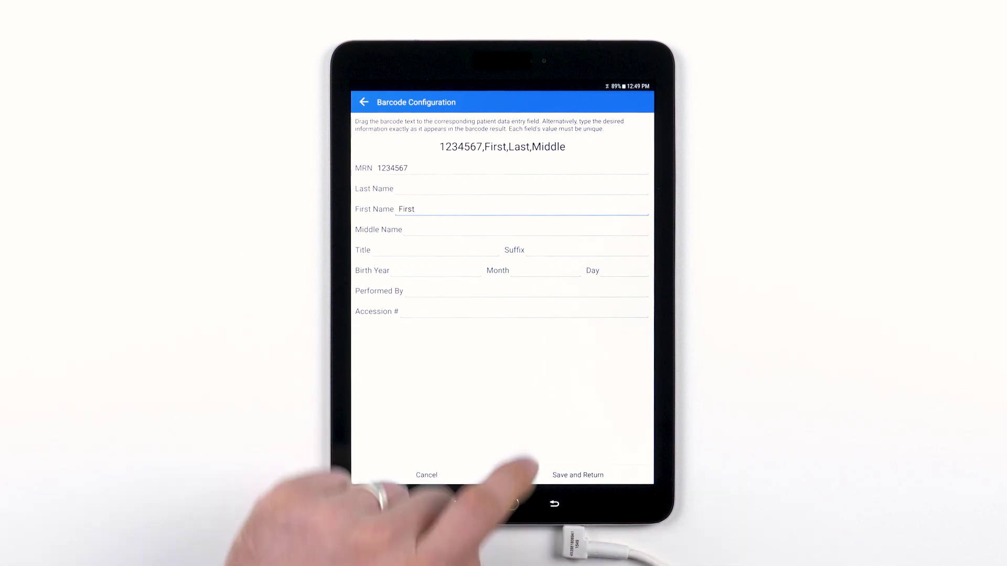
double_click(519, 147)
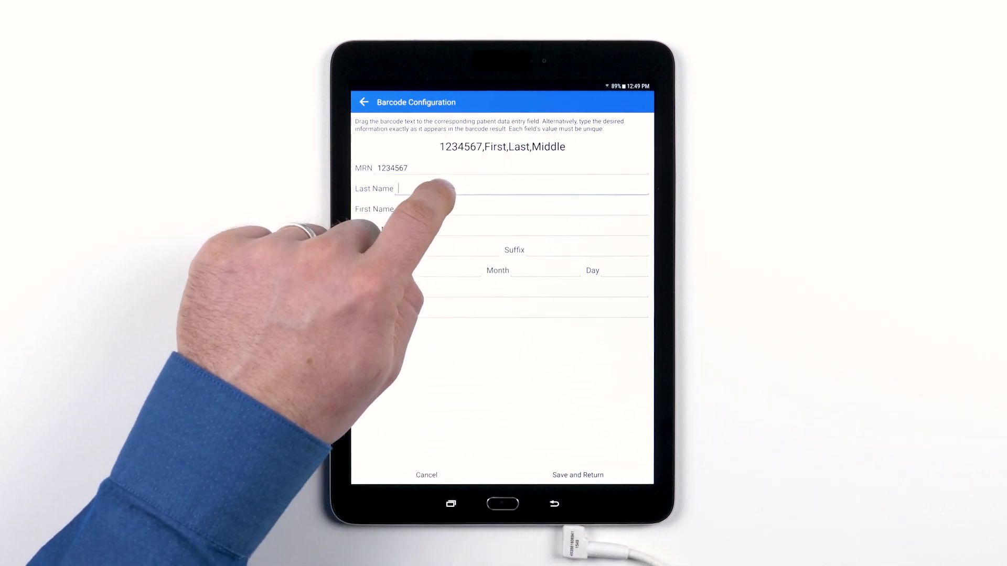
drag(504, 158, 429, 191)
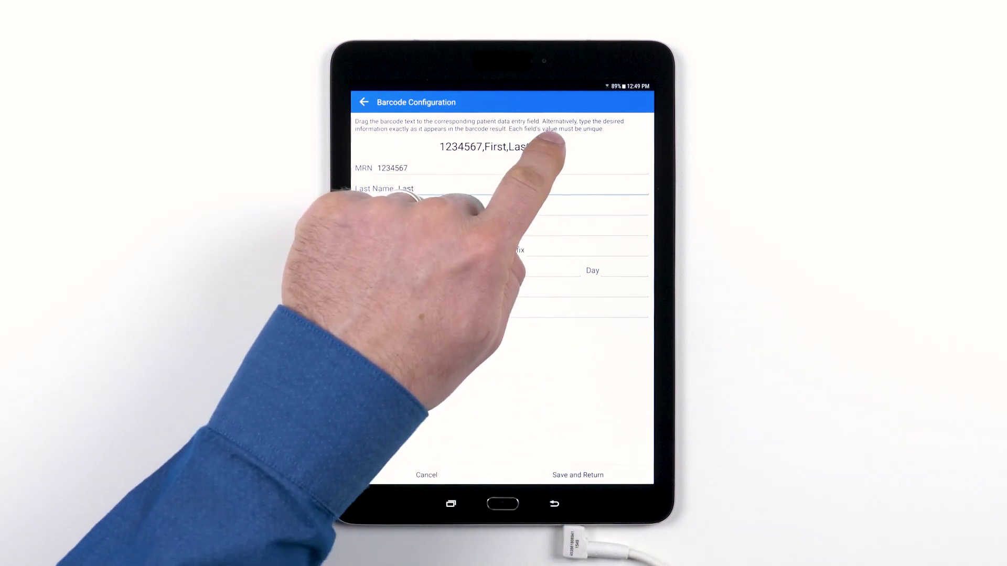
double_click(549, 147)
drag(549, 150, 432, 229)
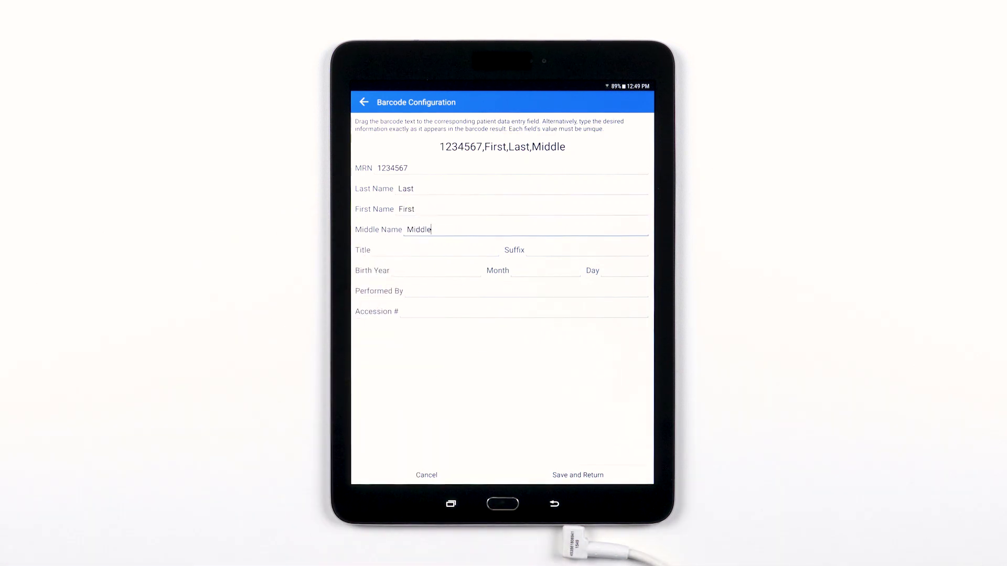
click(577, 476)
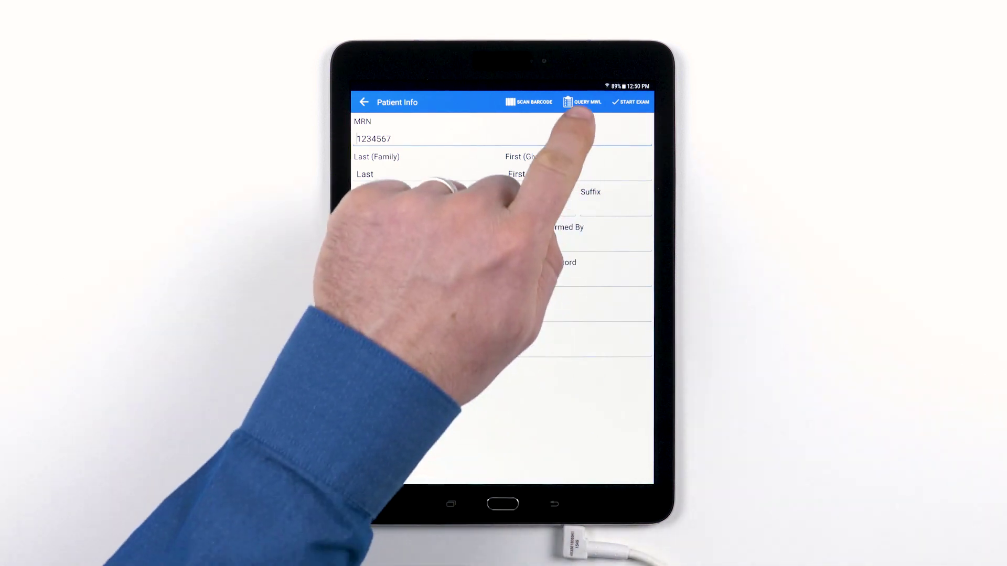
- Go to worklist Setup from the overflow menu and start adding a new worklist server
click(580, 103)
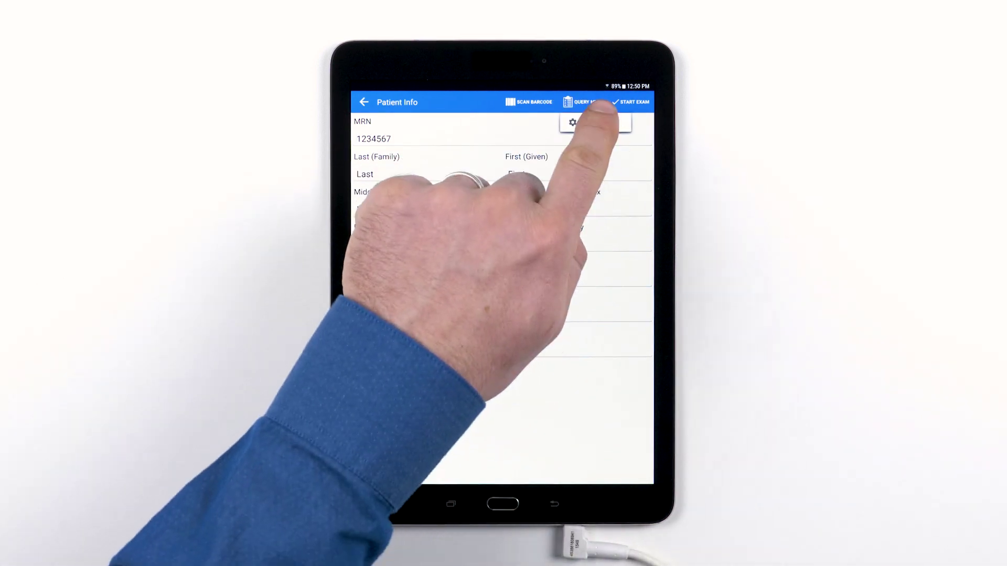
click(593, 123)
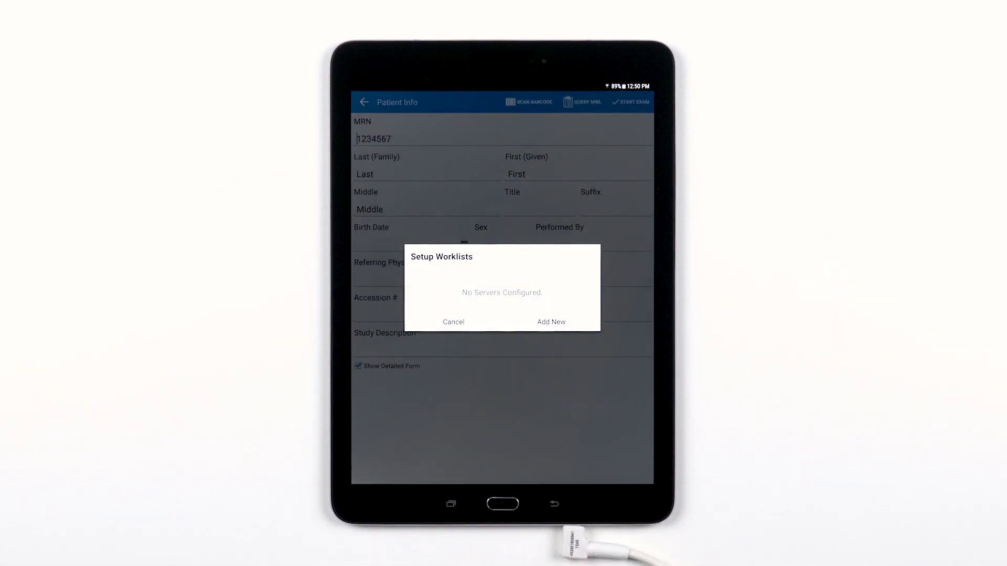
click(550, 322)
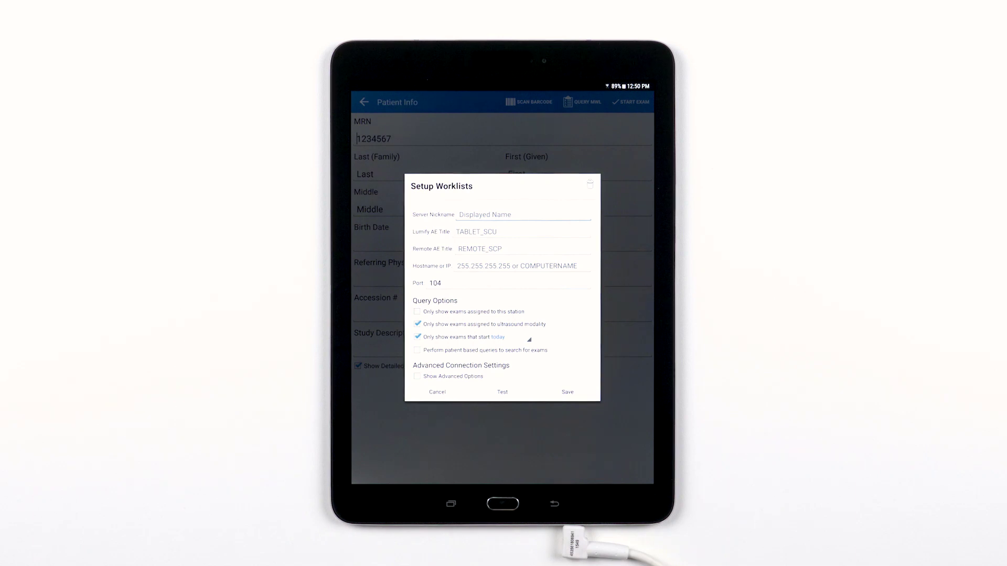
- Cancel the worklist setup and start the Vascular exam for Last, First Middle
click(438, 392)
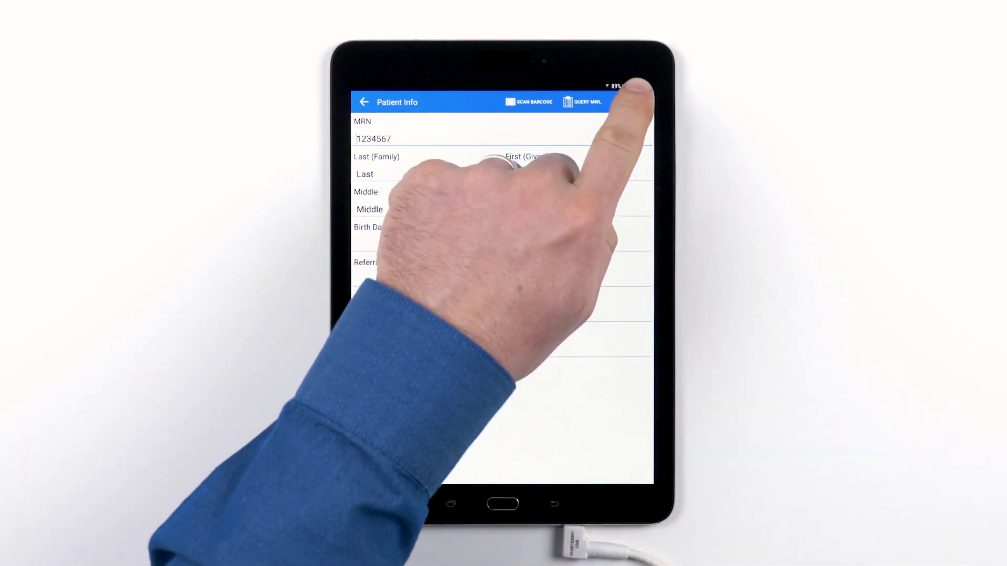
click(631, 102)
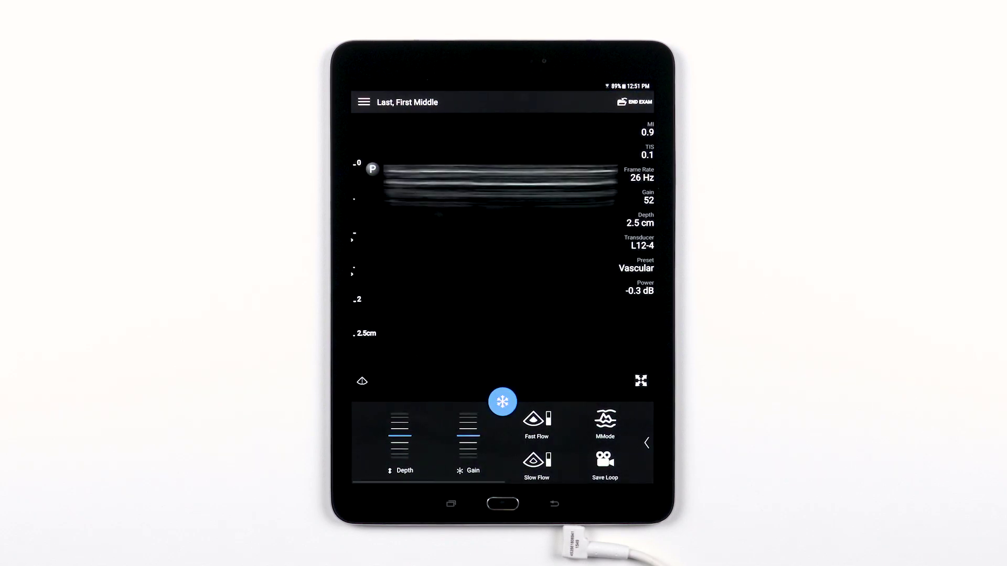